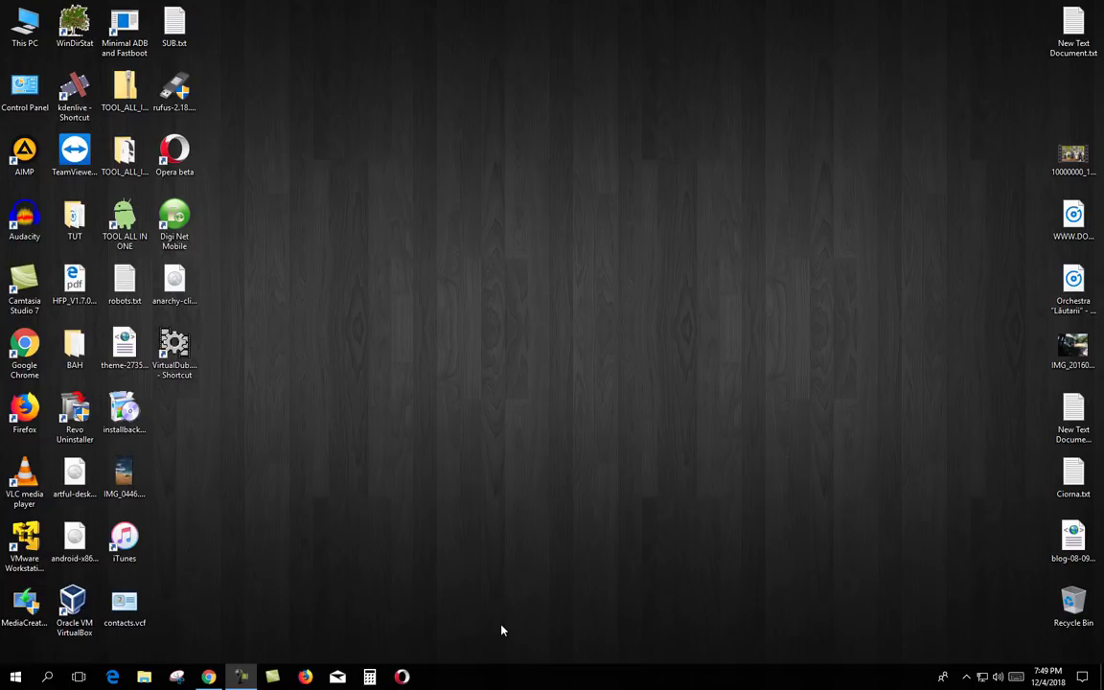
# Step: Switch to Facebook in Chrome and open the download-a-copy page for the account's data from the general settings
pyautogui.hotkey('alt', 'Tab')
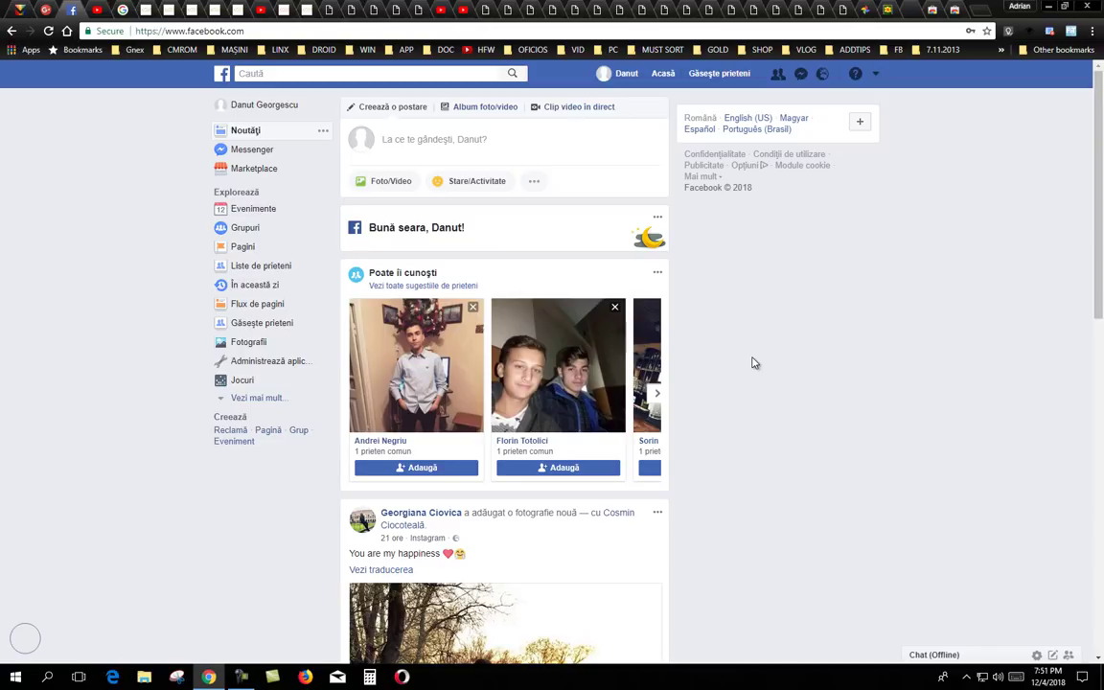
pyautogui.click(876, 76)
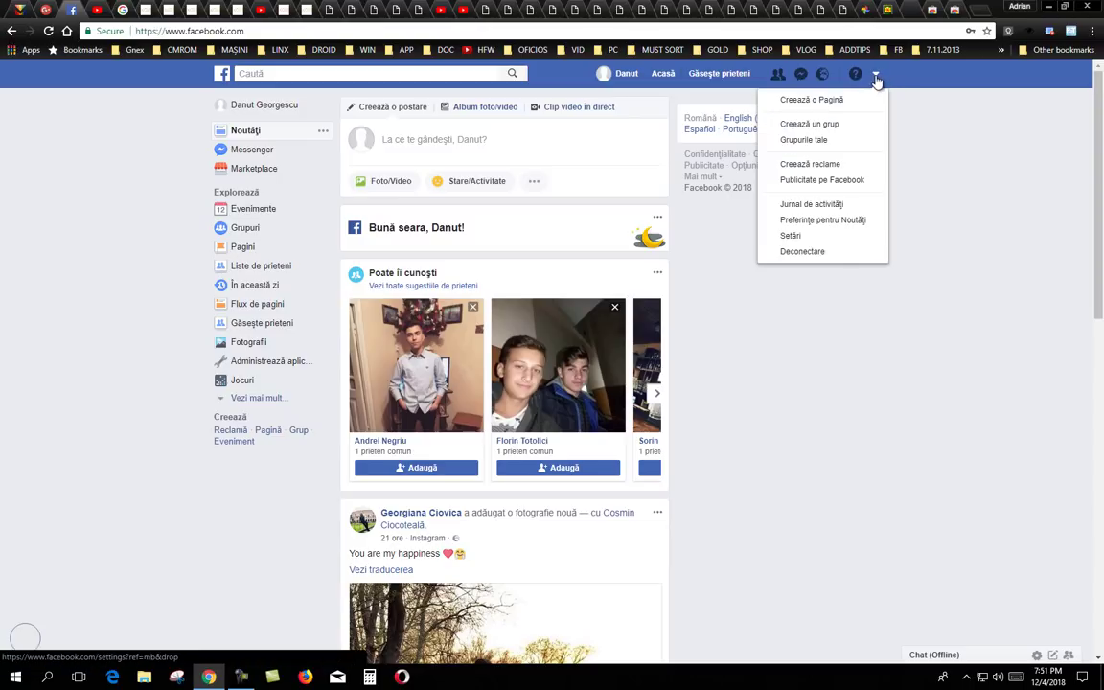
pyautogui.click(813, 238)
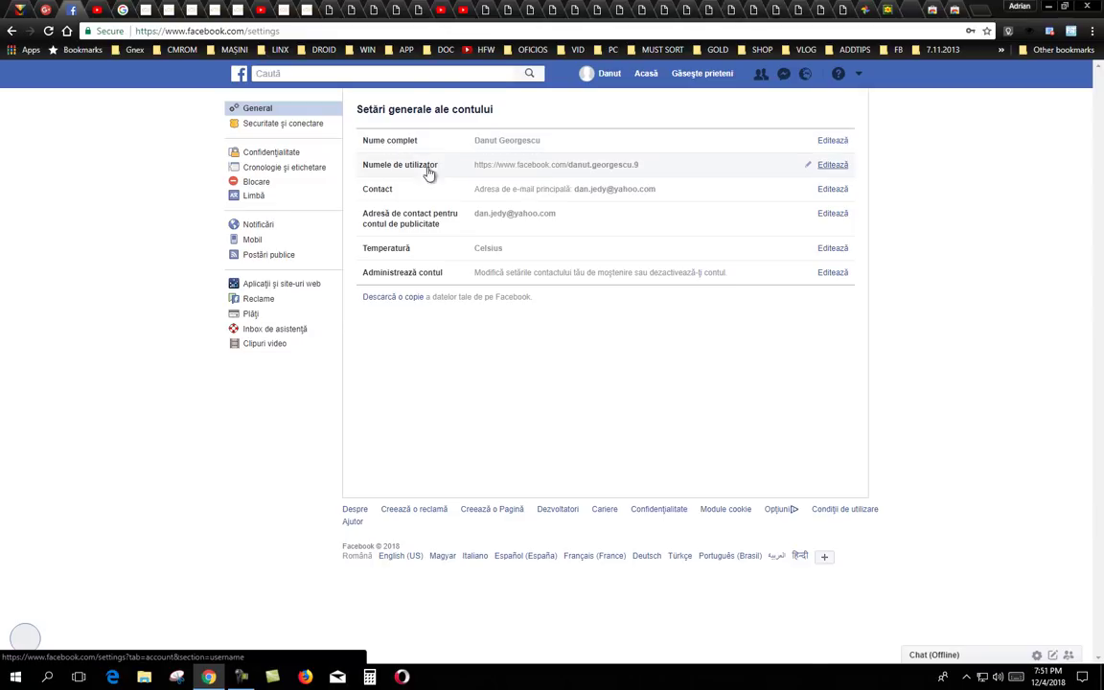
pyautogui.click(379, 300)
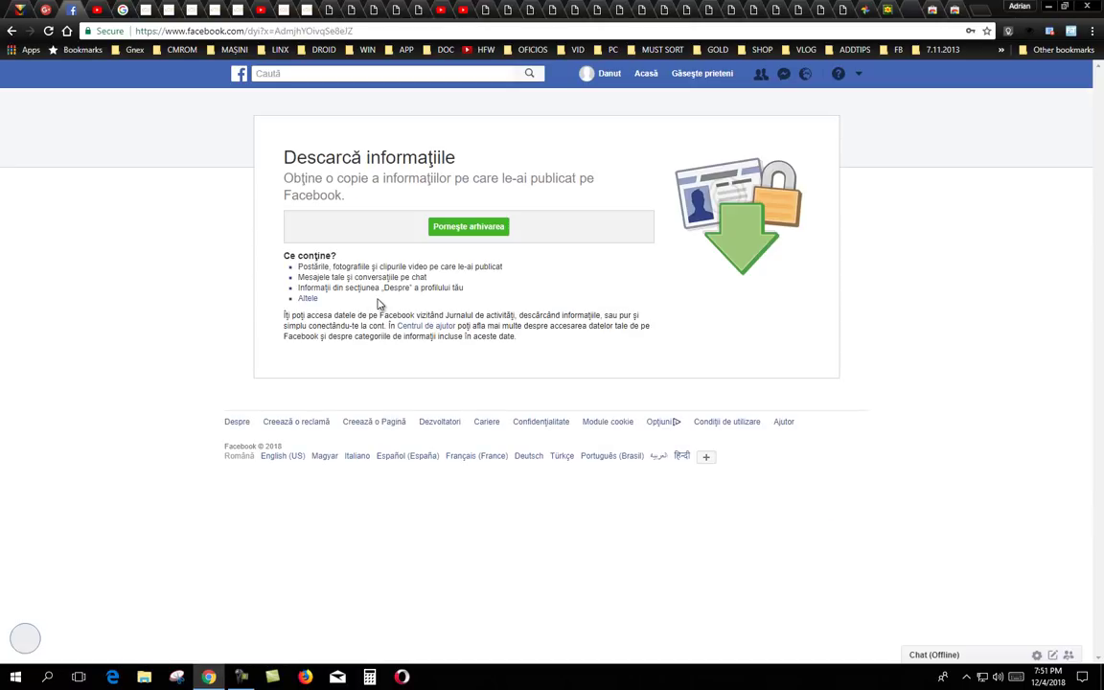
# Step: Request a downloadable archive of the account's Facebook information and dismiss the resulting notice
pyautogui.click(444, 239)
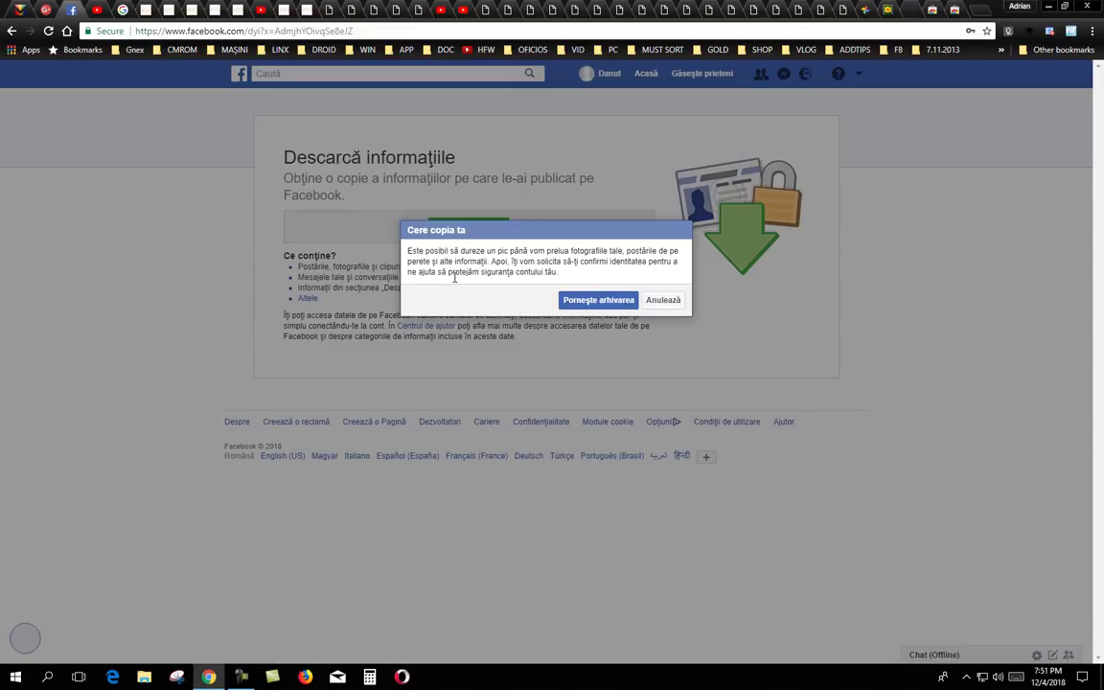
pyautogui.click(570, 305)
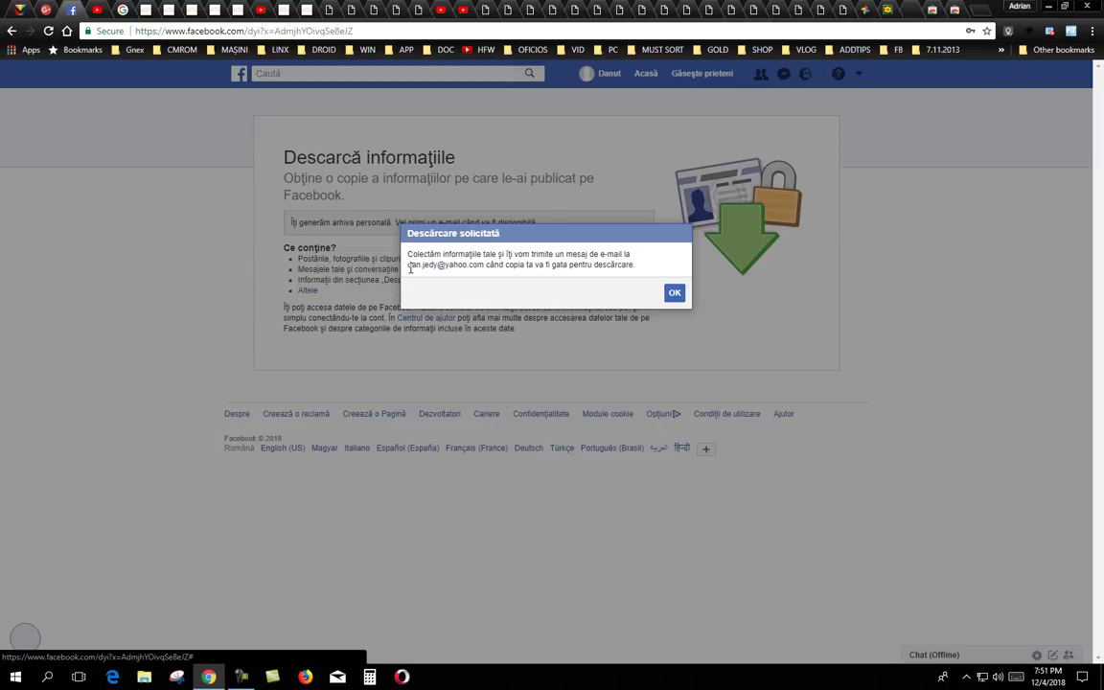
pyautogui.moveTo(408, 268); pyautogui.dragTo(484, 269)
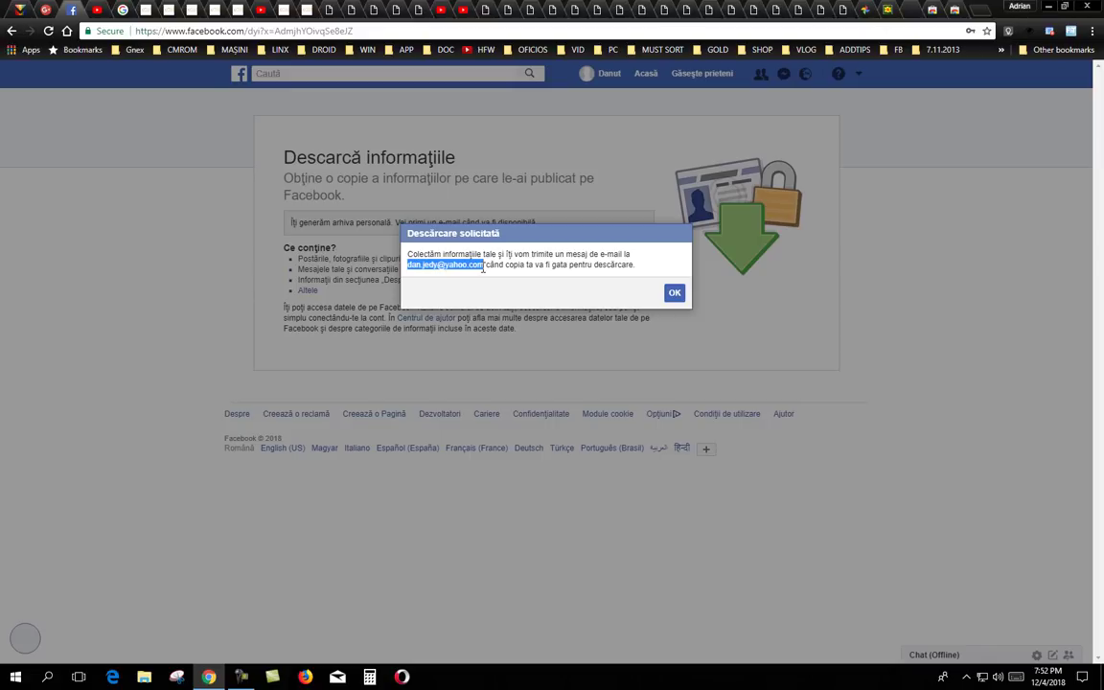
pyautogui.moveTo(484, 268); pyautogui.dragTo(478, 270)
pyautogui.click(674, 293)
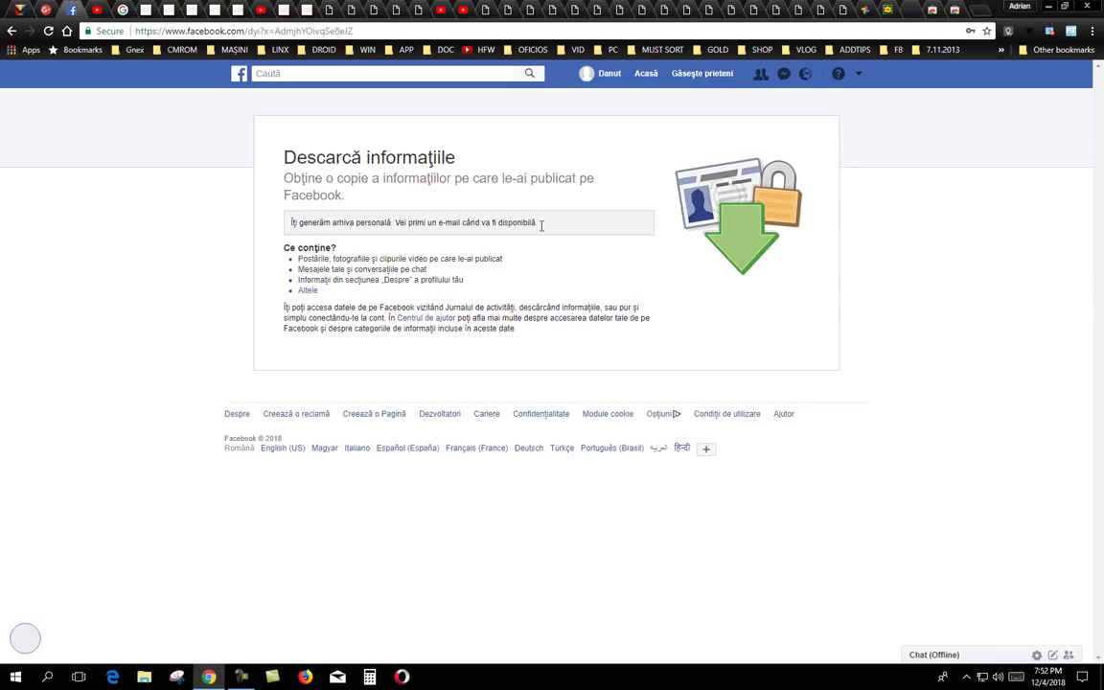
# Step: Open the account's profile and look over the Chrome Web Store pages for Social Book Post Manager and Toolkit For Facebook
pyautogui.click(609, 83)
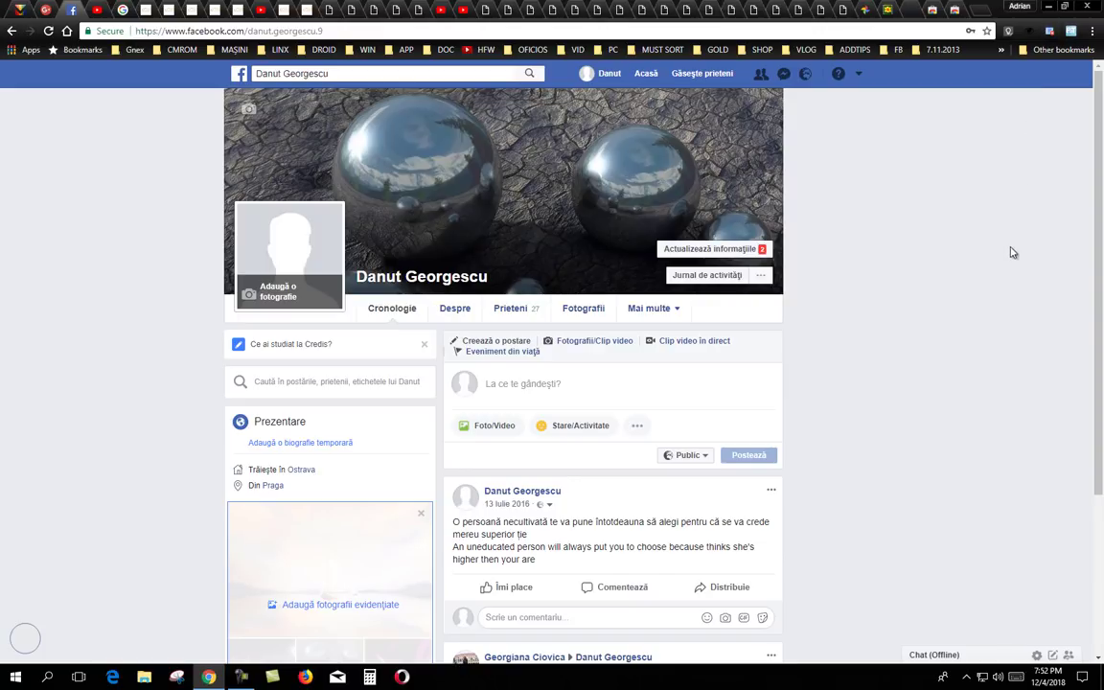
pyautogui.click(1050, 32)
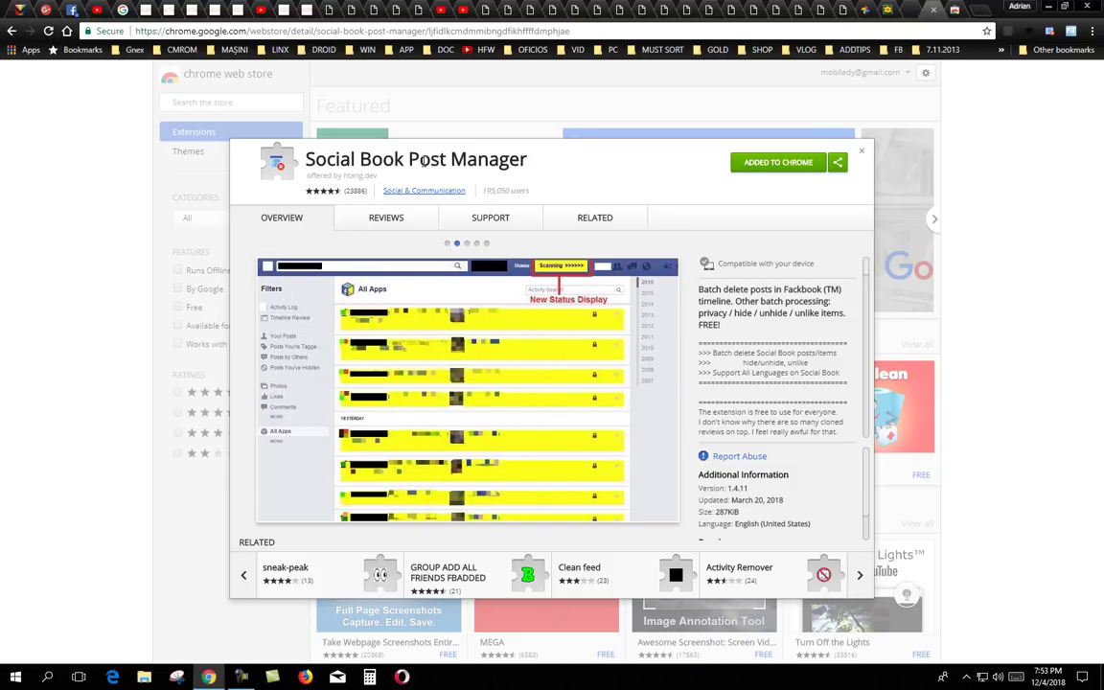
pyautogui.click(948, 10)
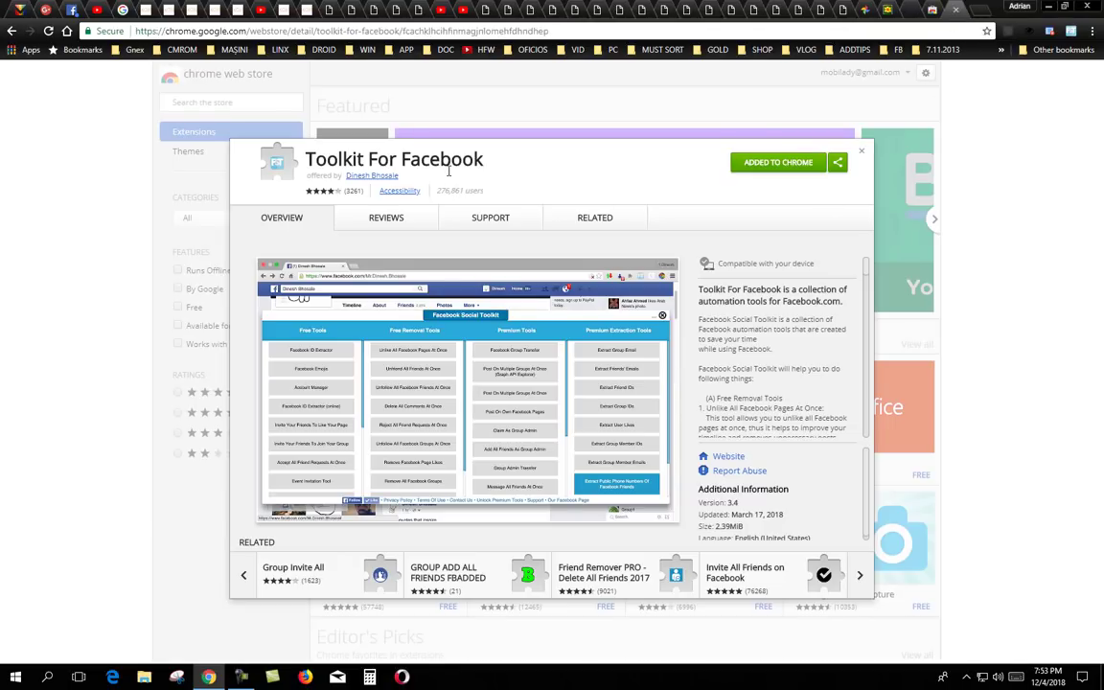
pyautogui.click(923, 13)
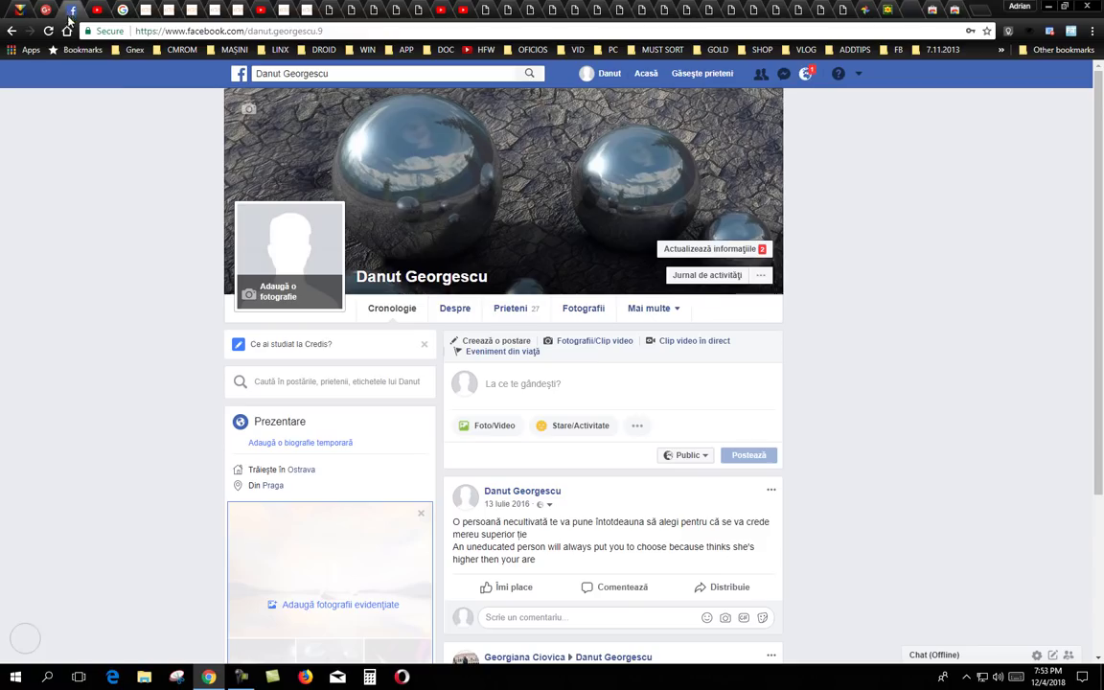
# Step: Return to the Facebook profile and open its activity log
pyautogui.click(65, 13)
pyautogui.click(701, 276)
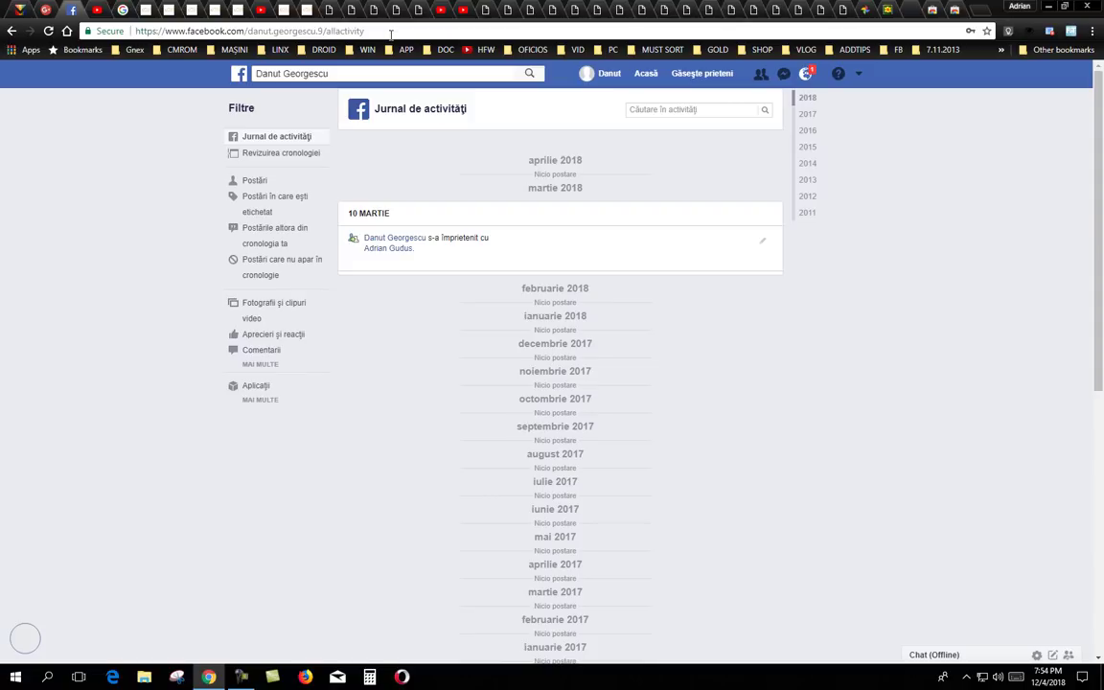
# Step: Load the copied link to the Help Centre article about information transferred to Cambridge Analytica
pyautogui.click(390, 34)
pyautogui.rightClick(351, 36)
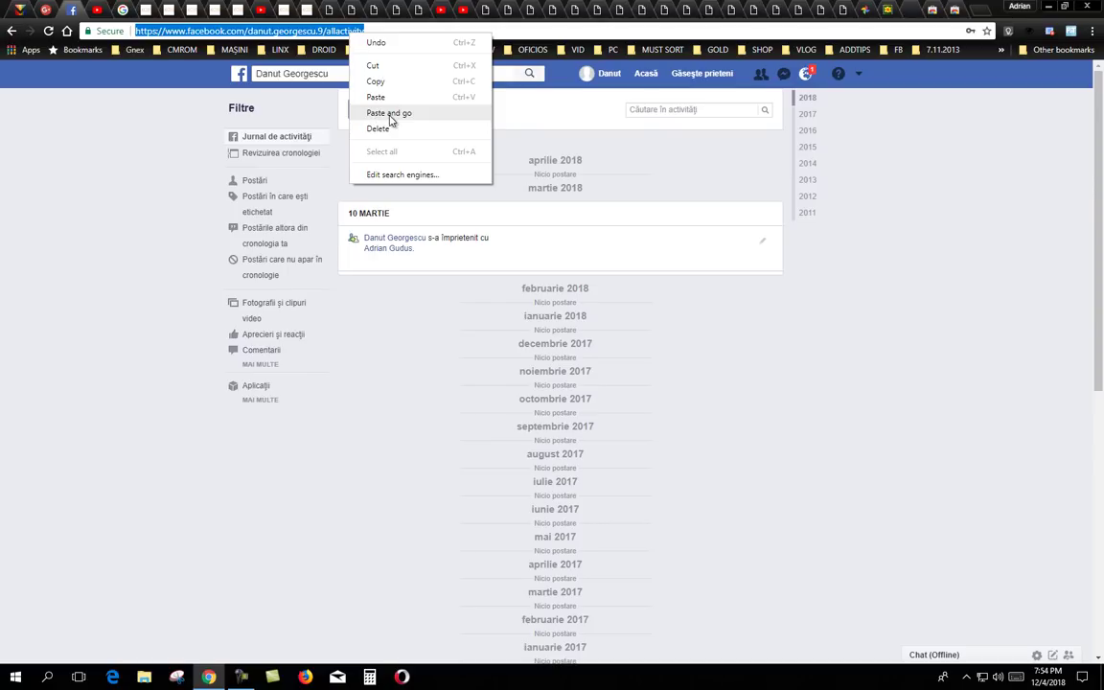
pyautogui.click(389, 113)
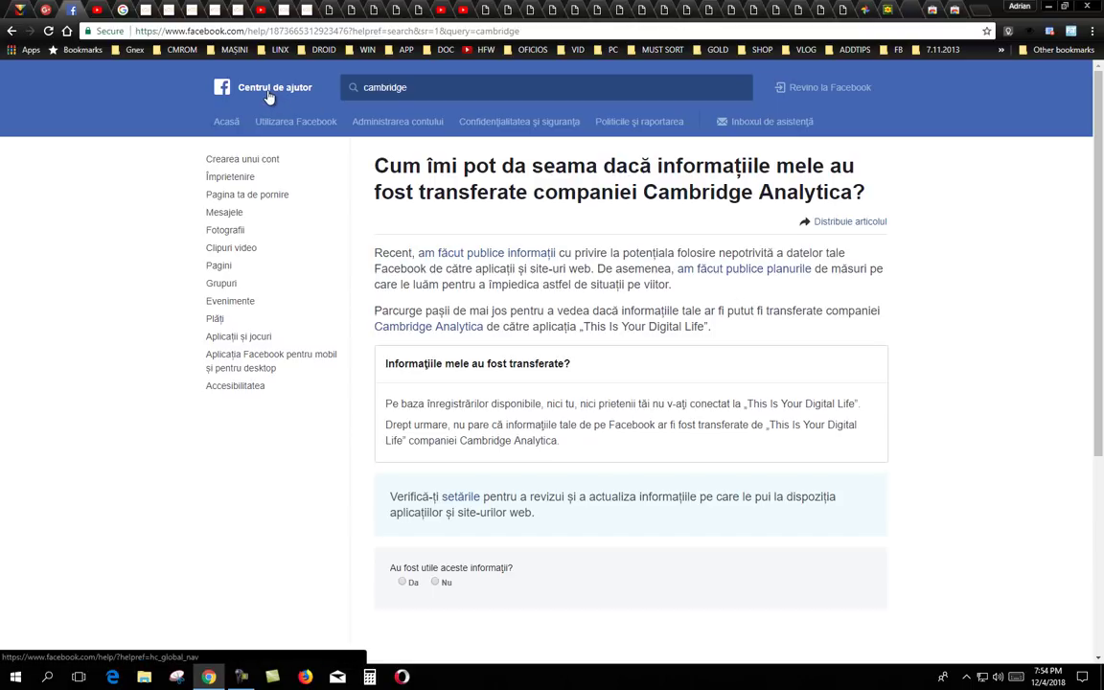
# Step: Go back to the activity log and open the Social Book Post Manager extension
pyautogui.click(12, 32)
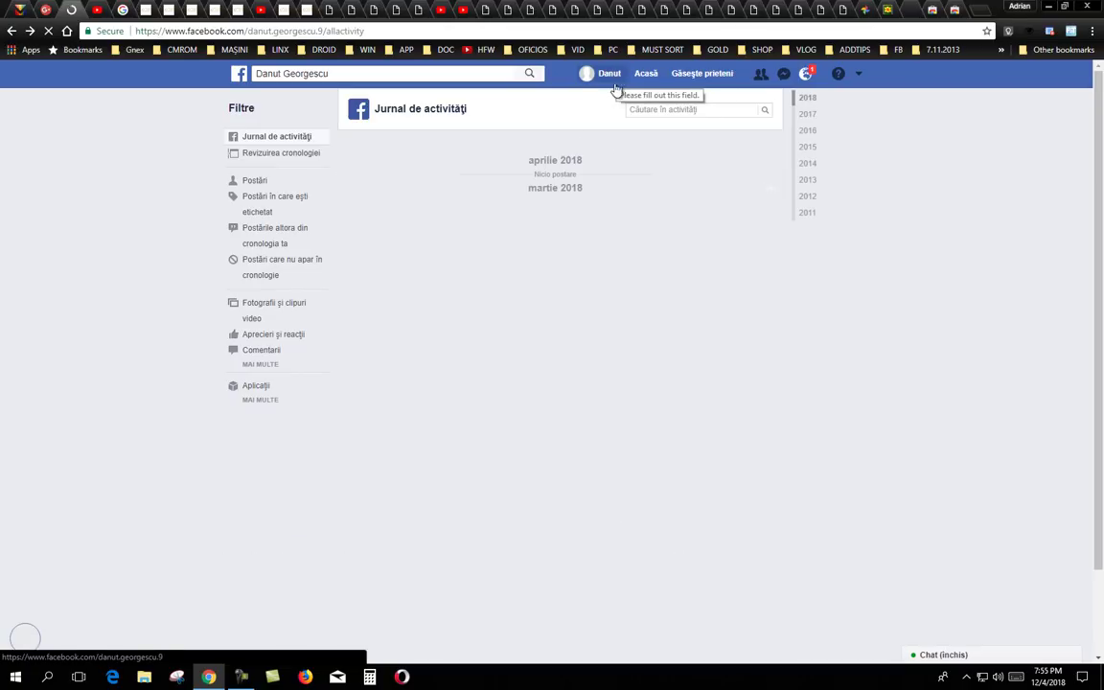
pyautogui.click(1048, 32)
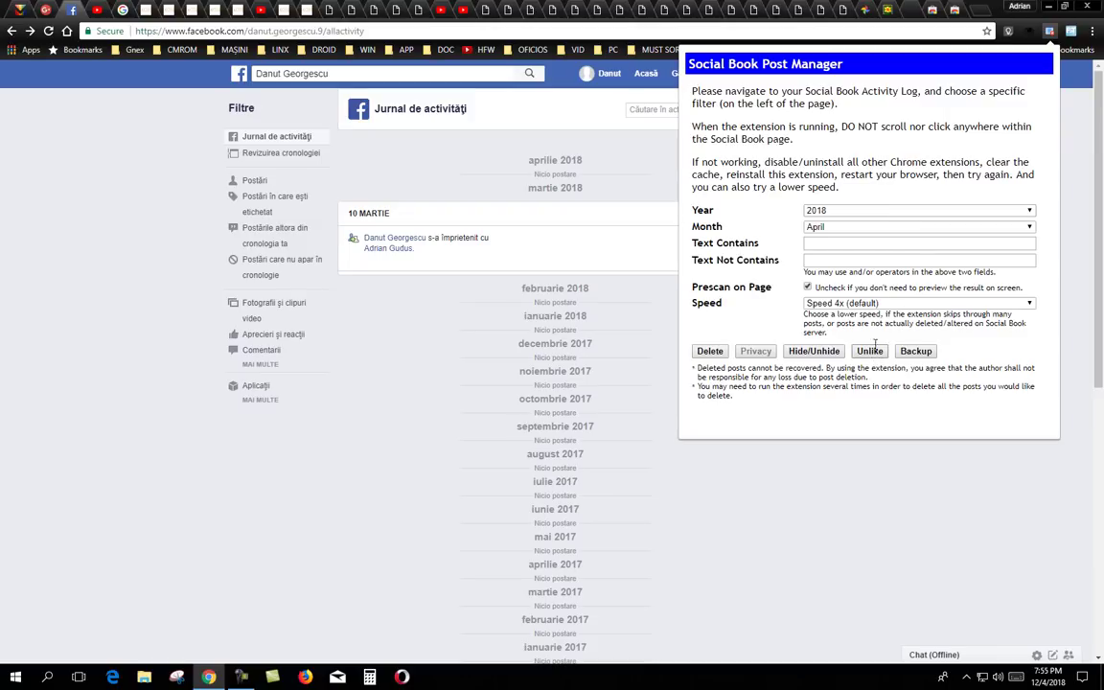
# Step: Set both Year and Month to Select All in Social Book Post Manager
pyautogui.click(913, 213)
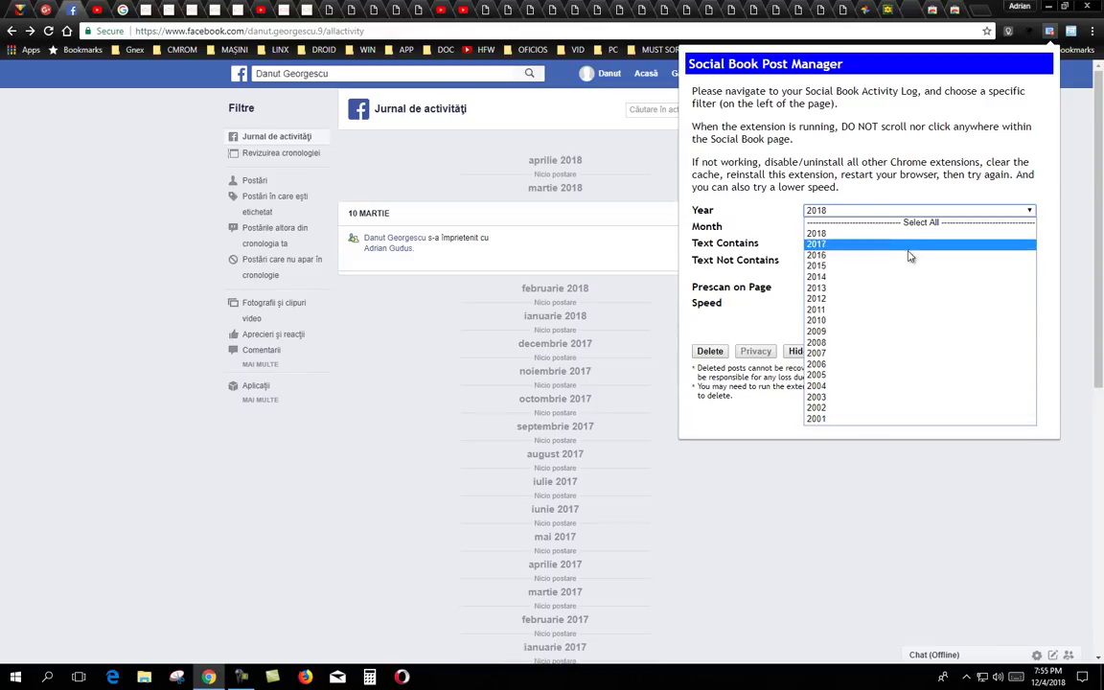
pyautogui.click(915, 224)
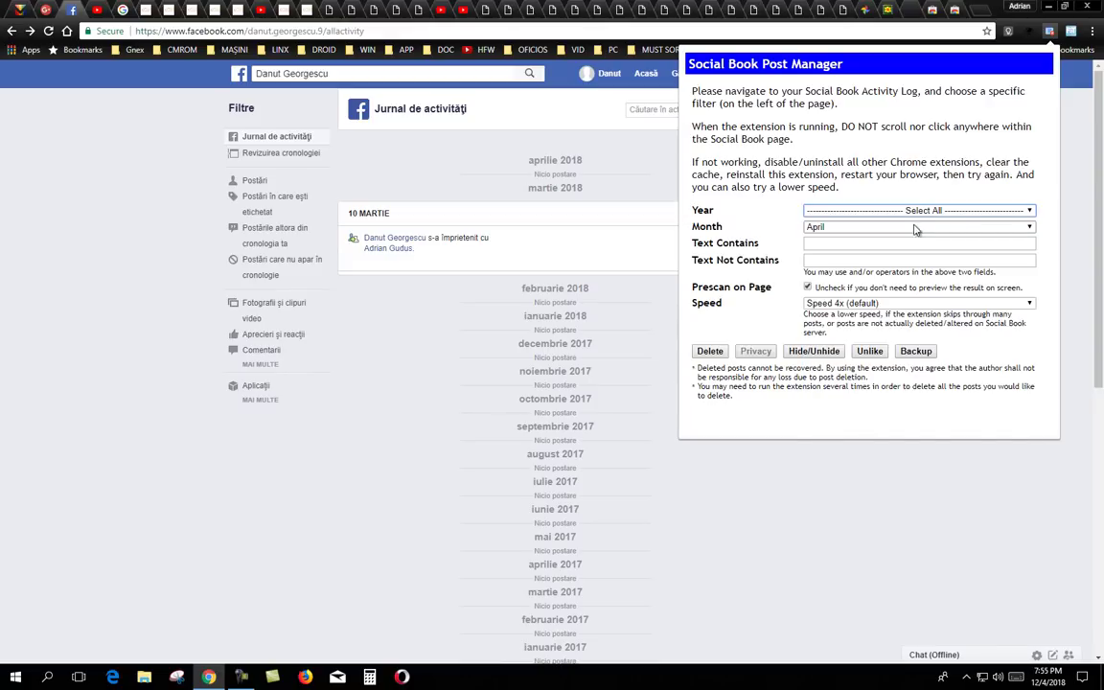
pyautogui.click(1028, 230)
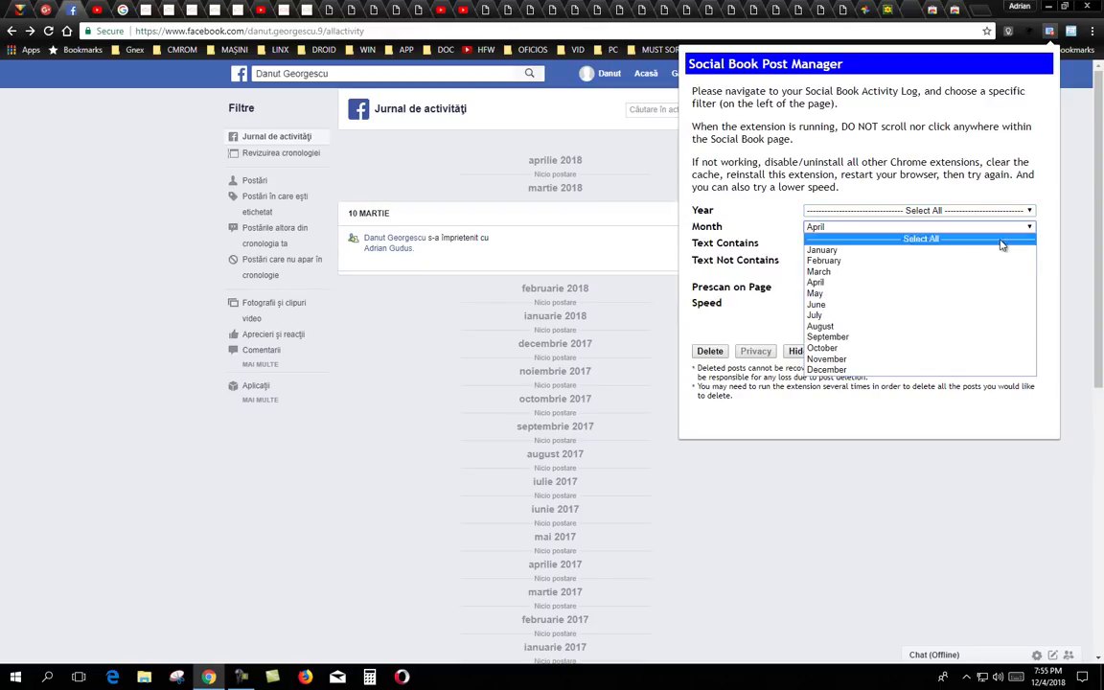
pyautogui.click(925, 240)
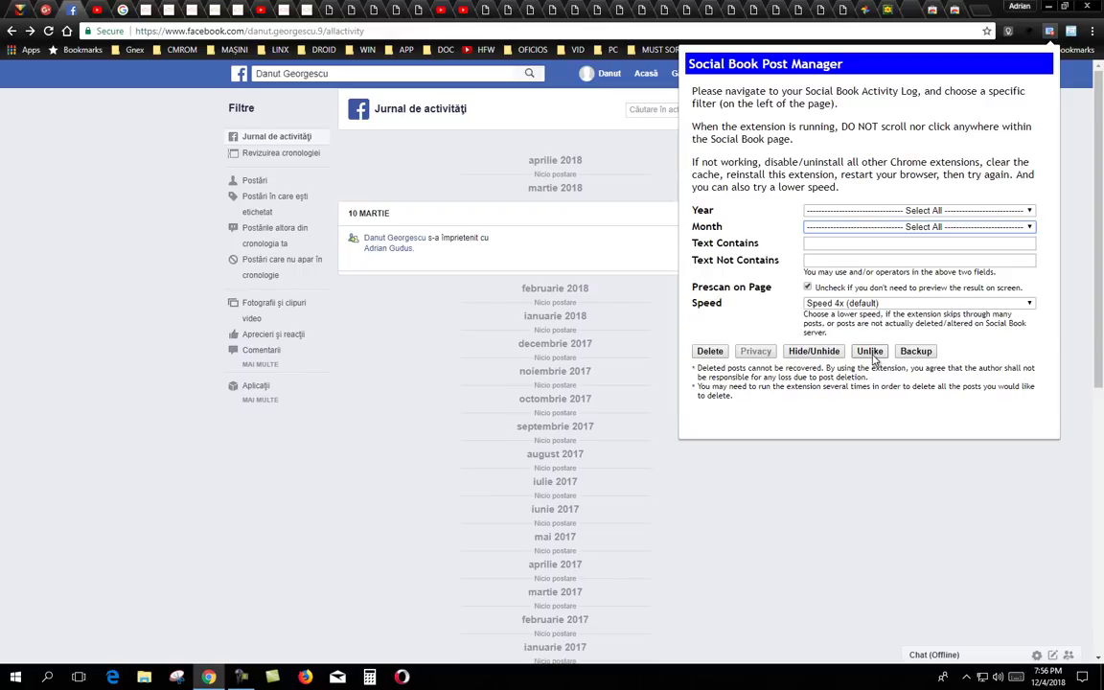
pyautogui.click(709, 351)
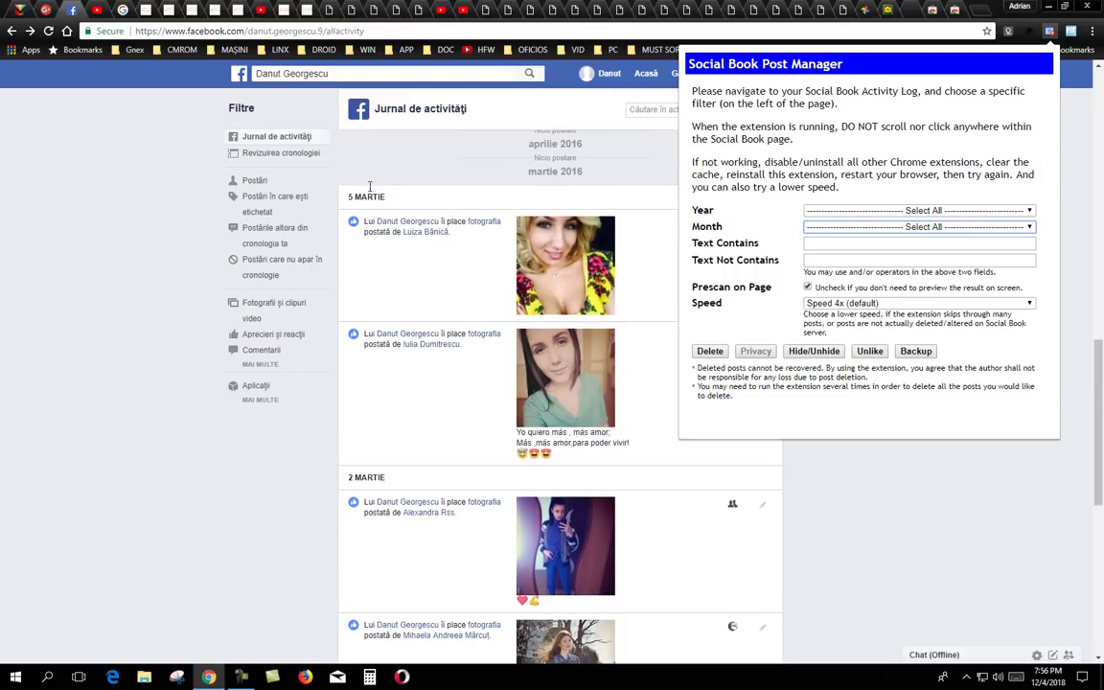
# Step: Set Year to 2016 and Month to March in Social Book Post Manager and scan the activity log for posts to unlike
pyautogui.click(940, 210)
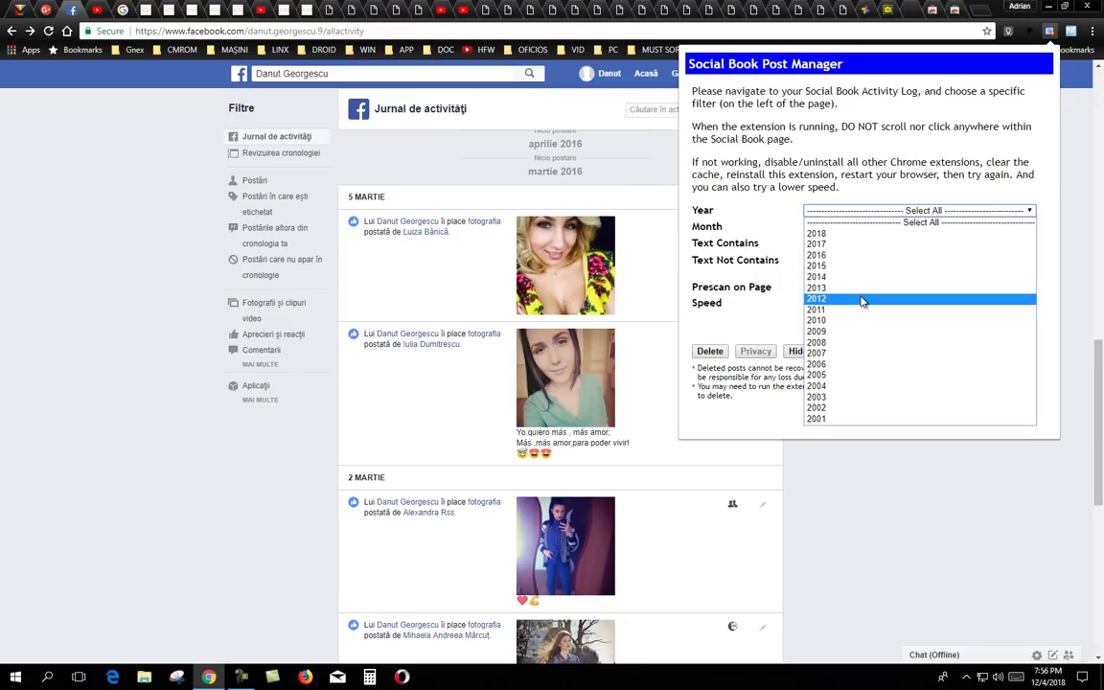
pyautogui.click(854, 255)
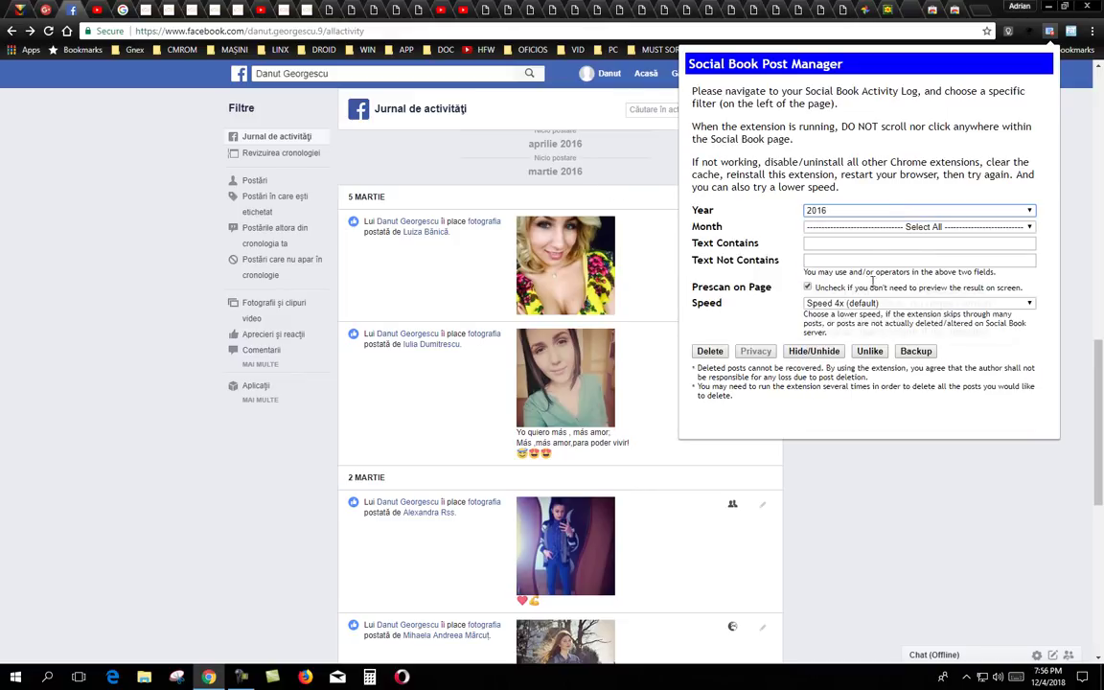
pyautogui.click(933, 228)
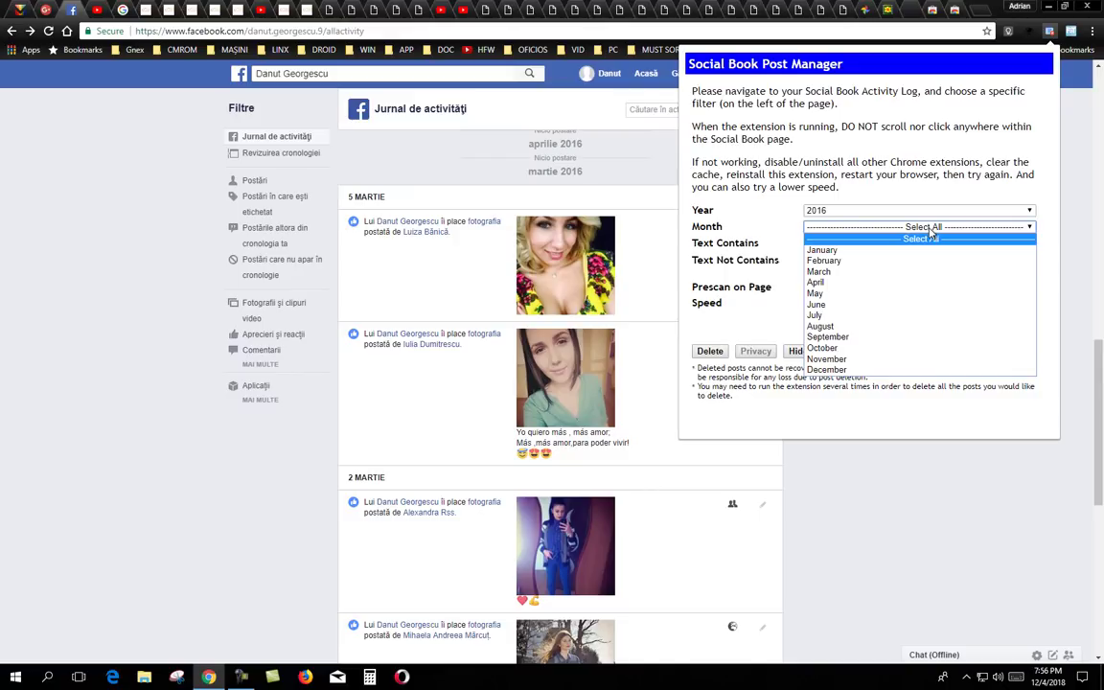
pyautogui.click(904, 272)
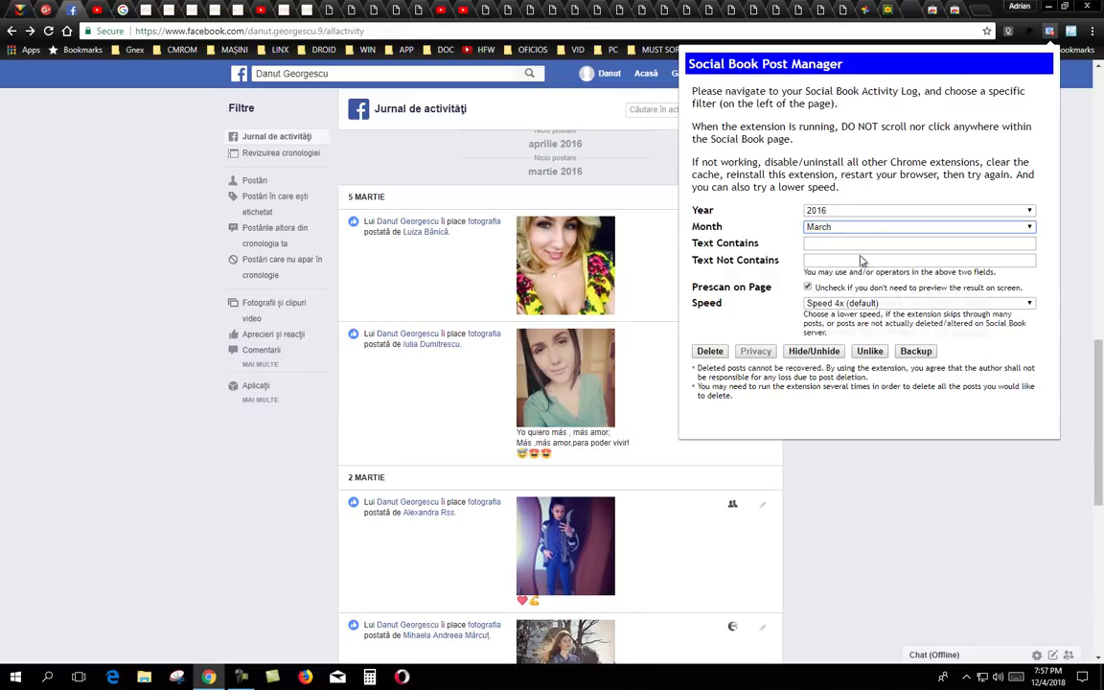
pyautogui.click(872, 355)
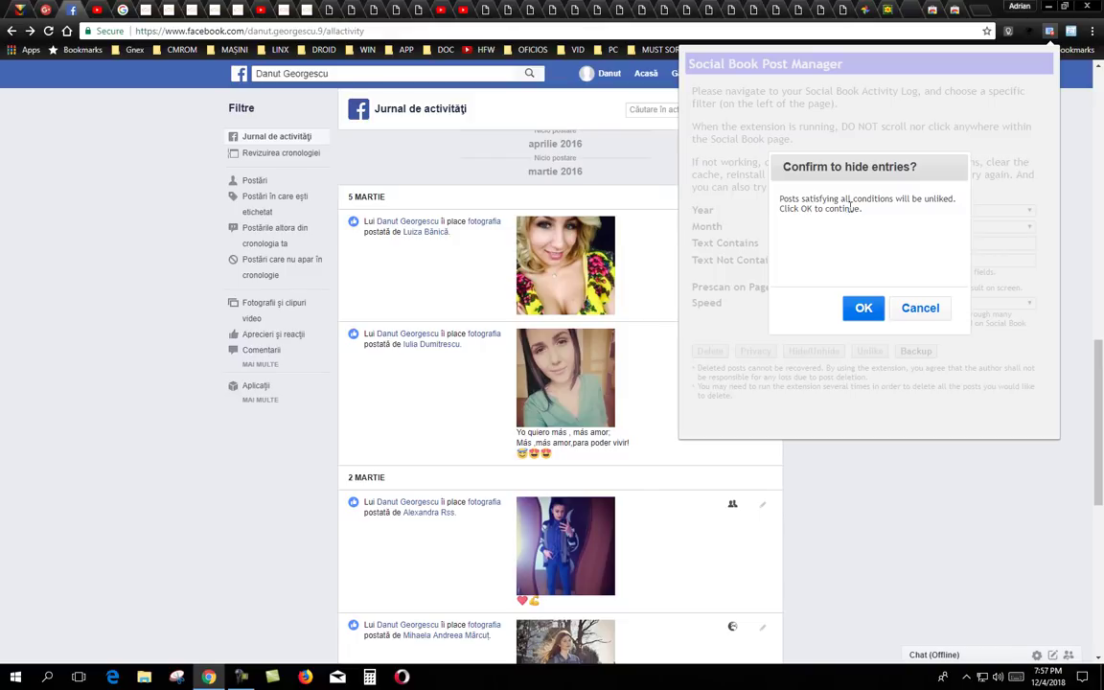
pyautogui.click(858, 311)
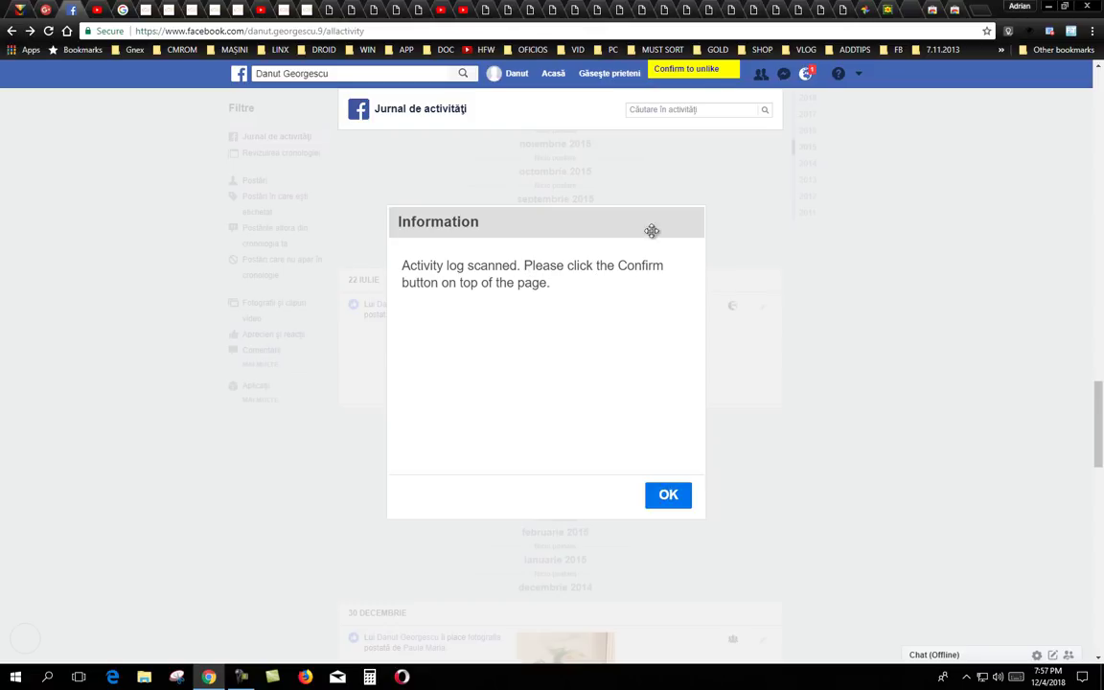
pyautogui.click(667, 495)
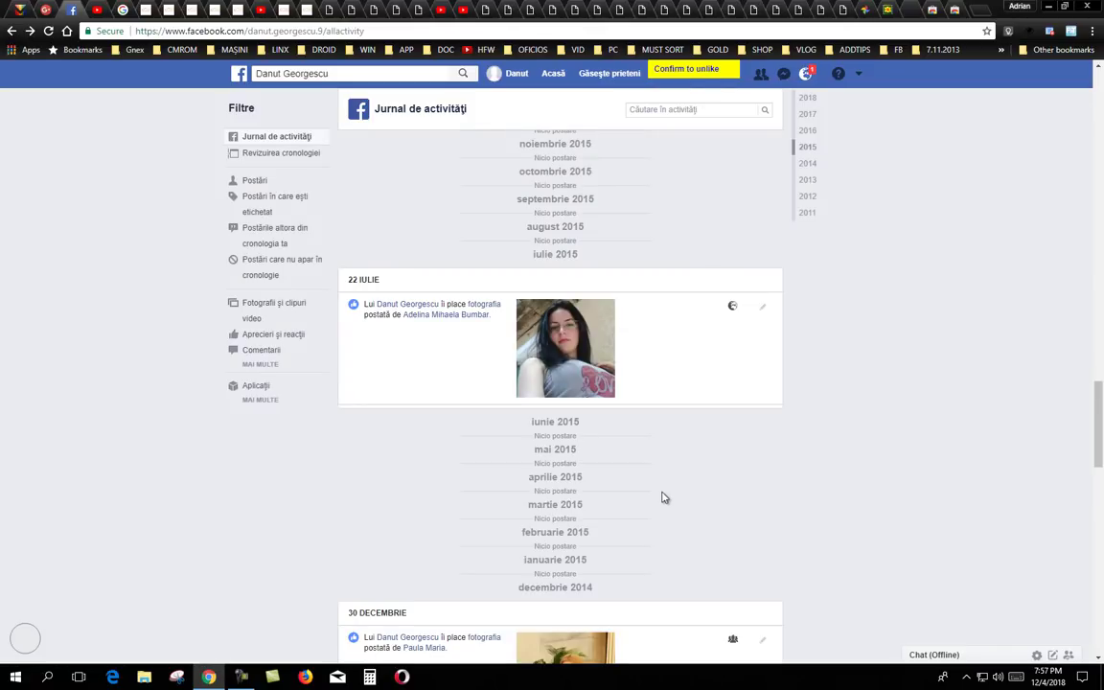
# Step: Review the March 2016 activity log entries that are marked for unliking
pyautogui.scroll(10, 690, 412)
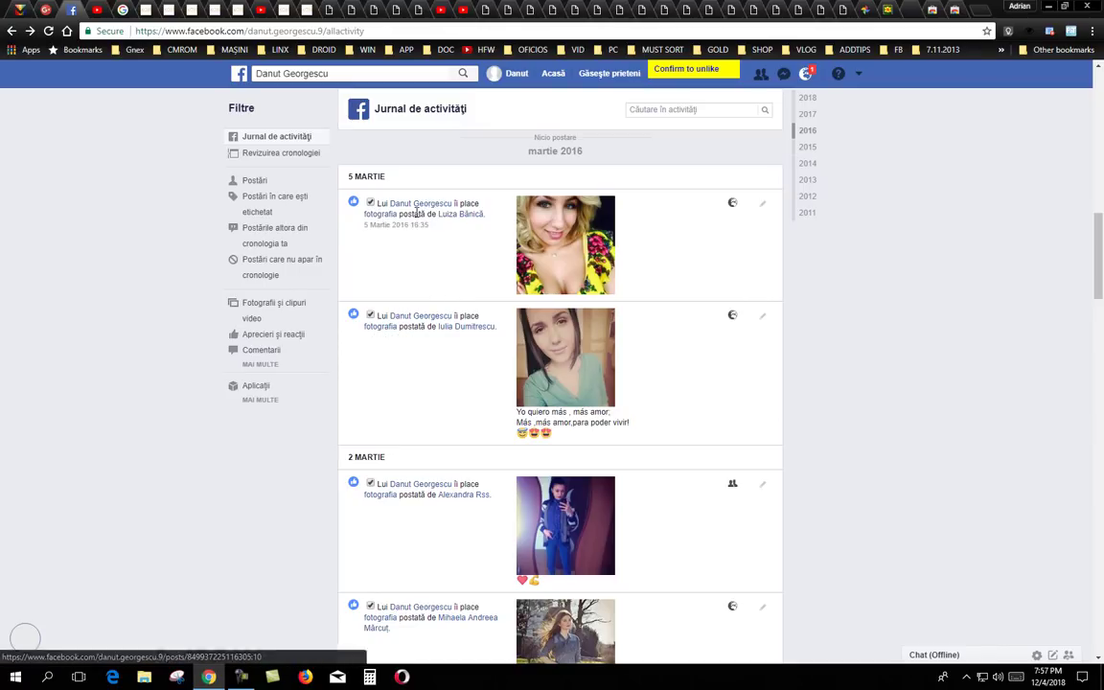
pyautogui.scroll(-3, 502, 436)
pyautogui.scroll(3, 502, 436)
pyautogui.scroll(-6, 502, 402)
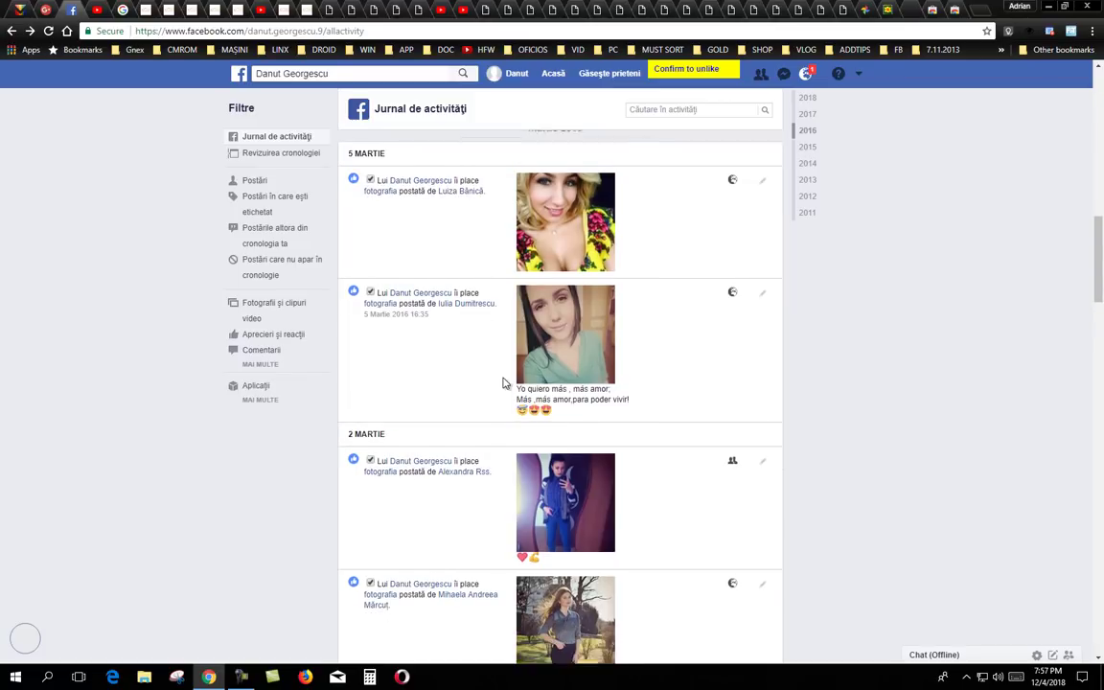
pyautogui.scroll(-3, 502, 383)
pyautogui.scroll(10, 502, 383)
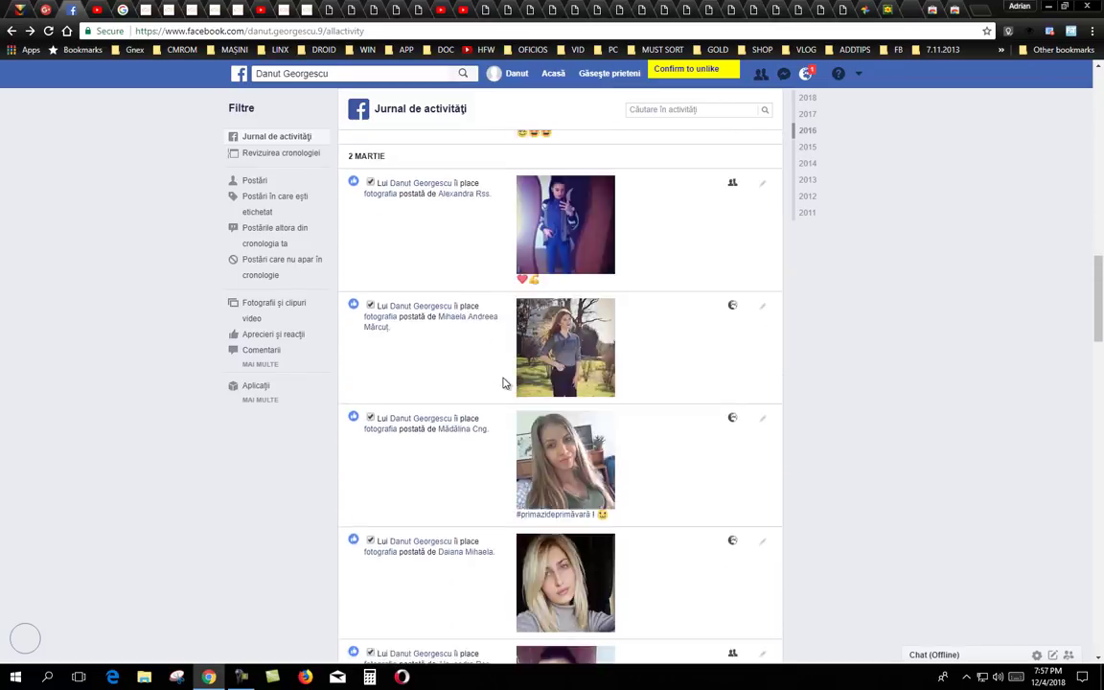
pyautogui.scroll(3, 505, 383)
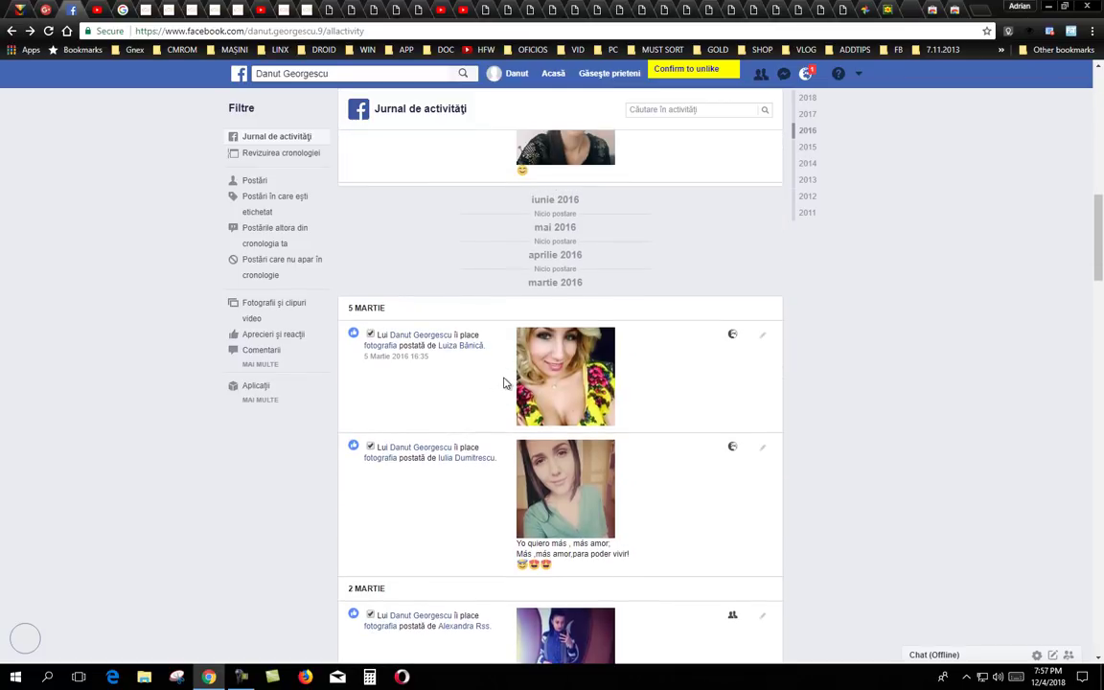
pyautogui.scroll(-2, 505, 383)
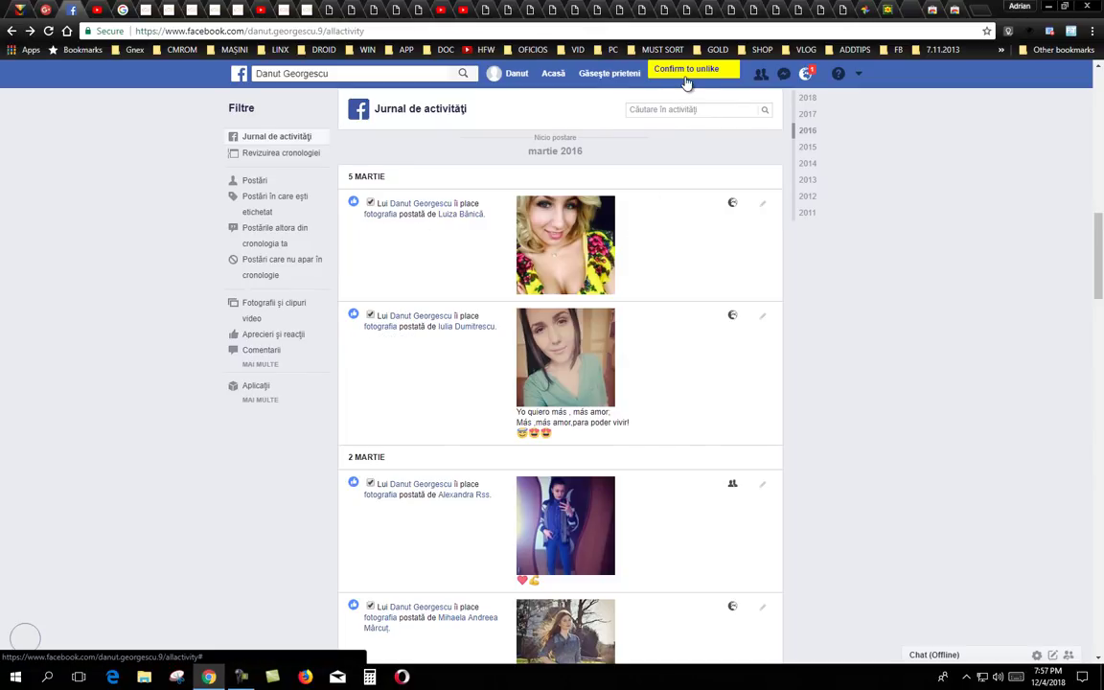
# Step: Confirm unliking the selected March 2016 posts and decline the extension's review request
pyautogui.click(686, 73)
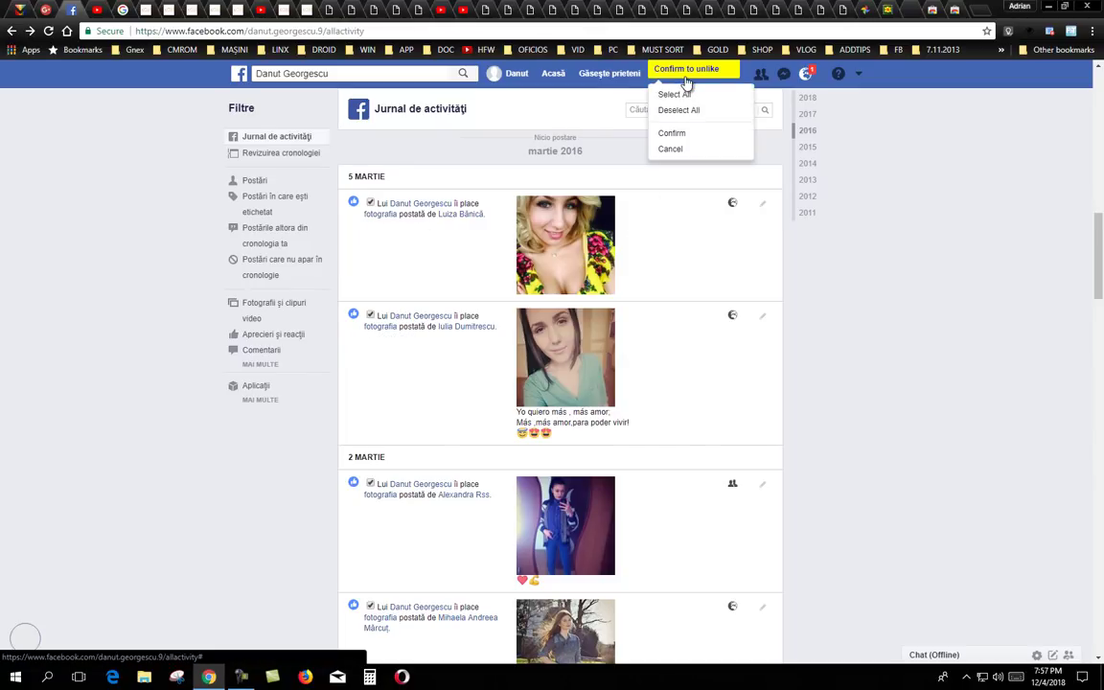
pyautogui.click(663, 136)
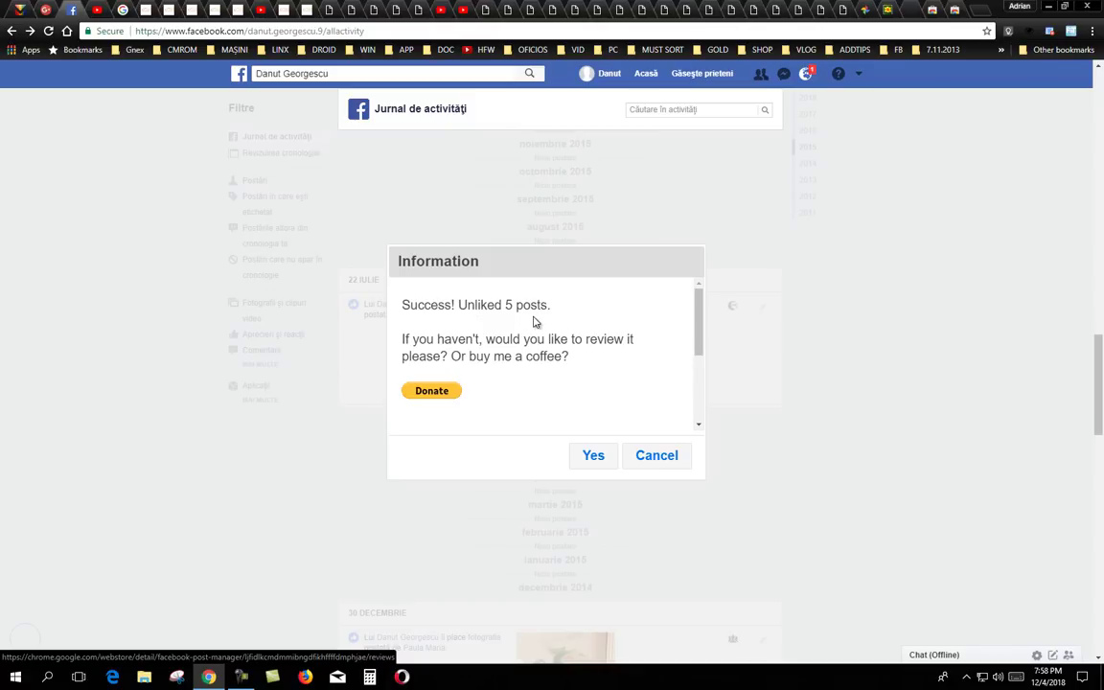
pyautogui.click(659, 461)
# Step: Examine the March 2016 section of the activity log for likes that still remain
pyautogui.scroll(10, 767, 490)
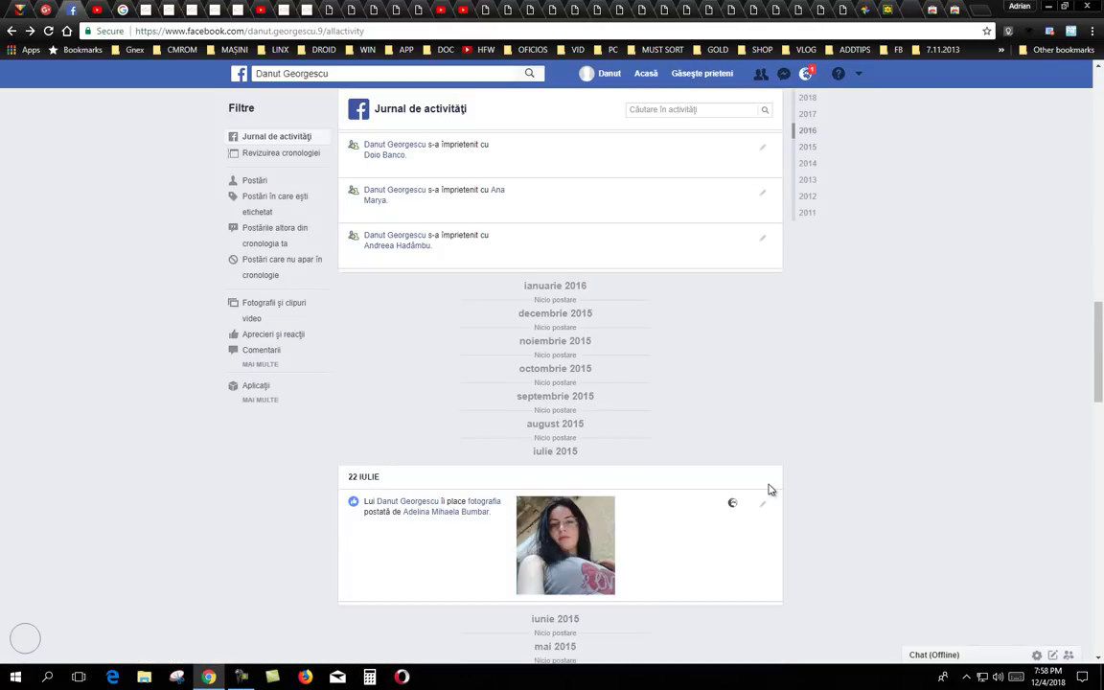
pyautogui.scroll(2, 767, 490)
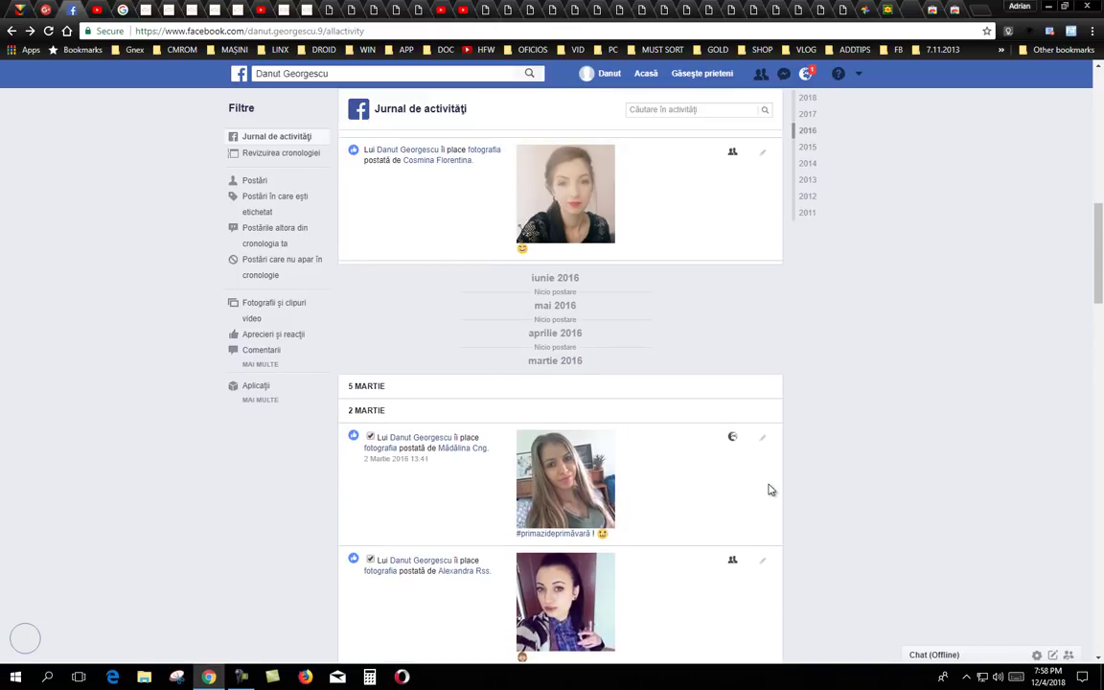
pyautogui.scroll(-1, 767, 490)
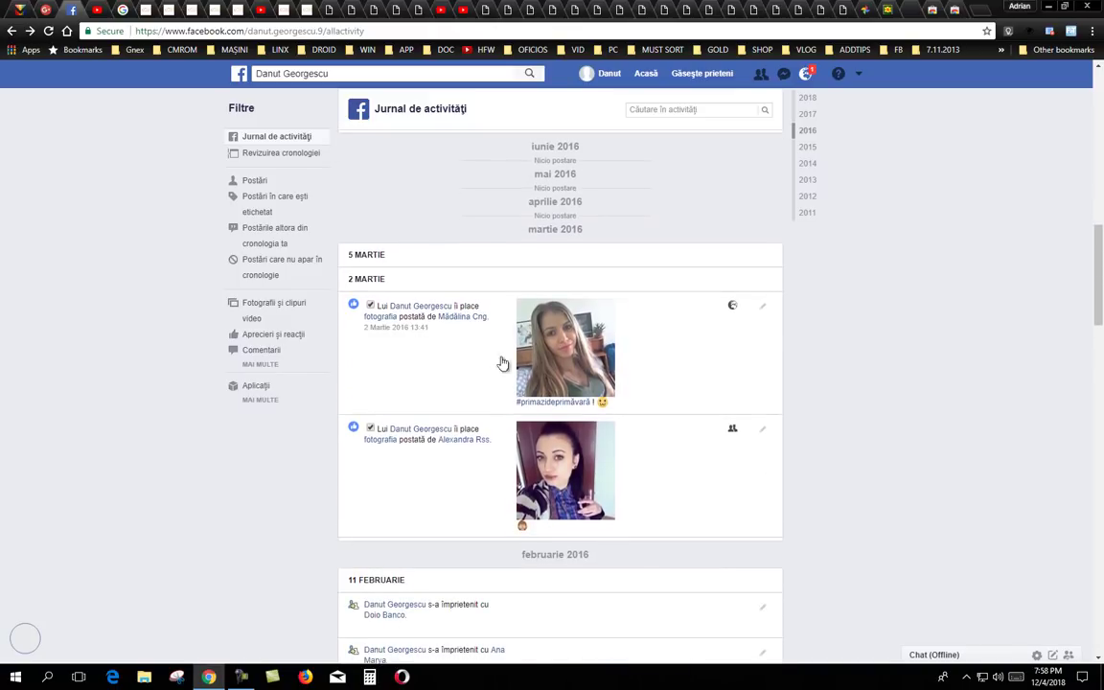